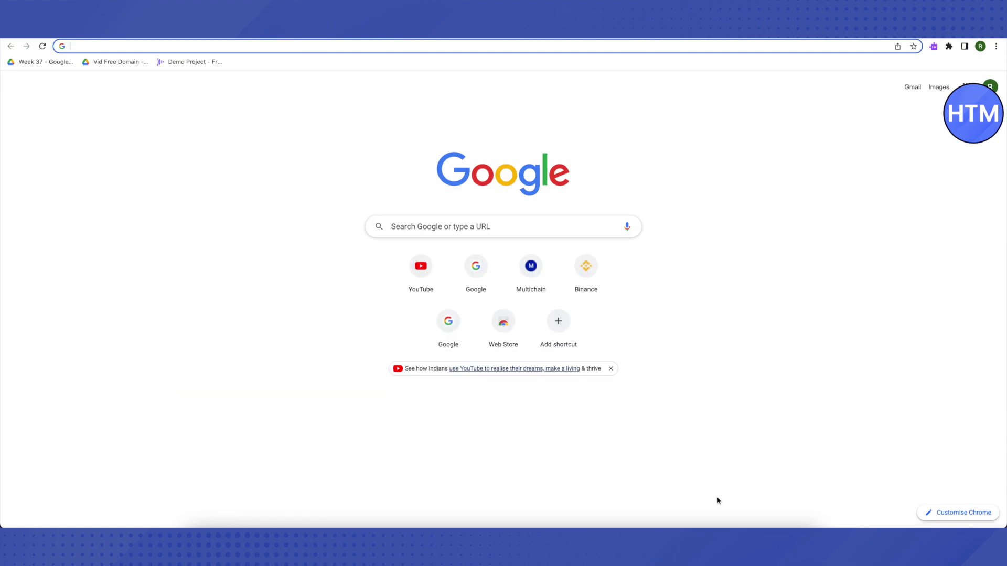
click(734, 523)
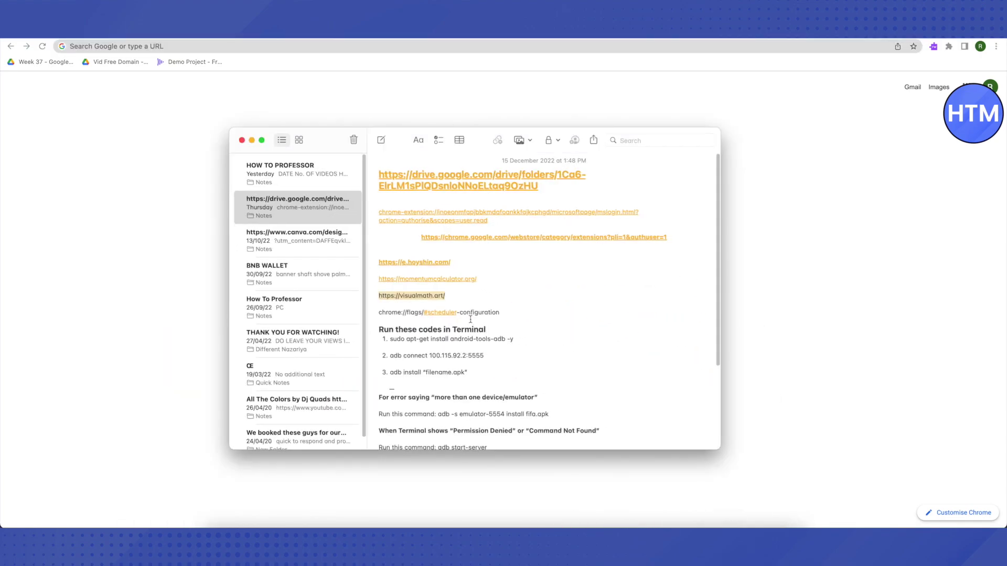
drag(450, 295, 377, 296)
key(super+c)
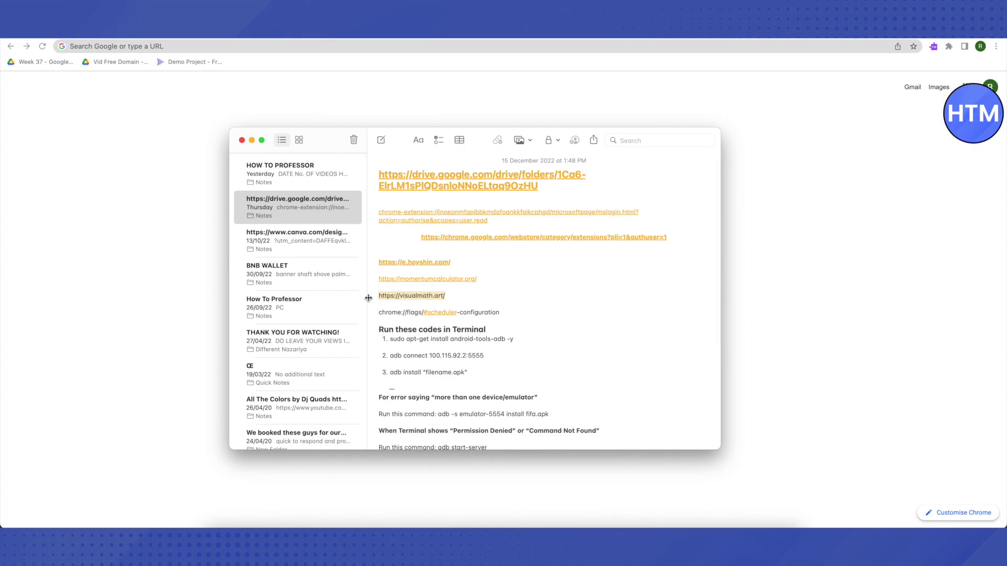
click(252, 140)
click(117, 46)
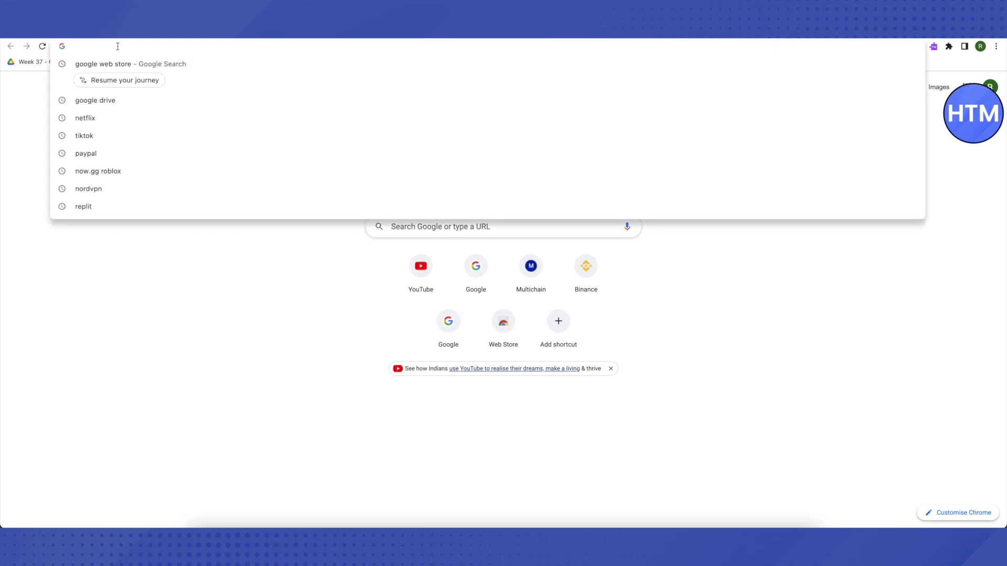
key(super+v)
key(Return)
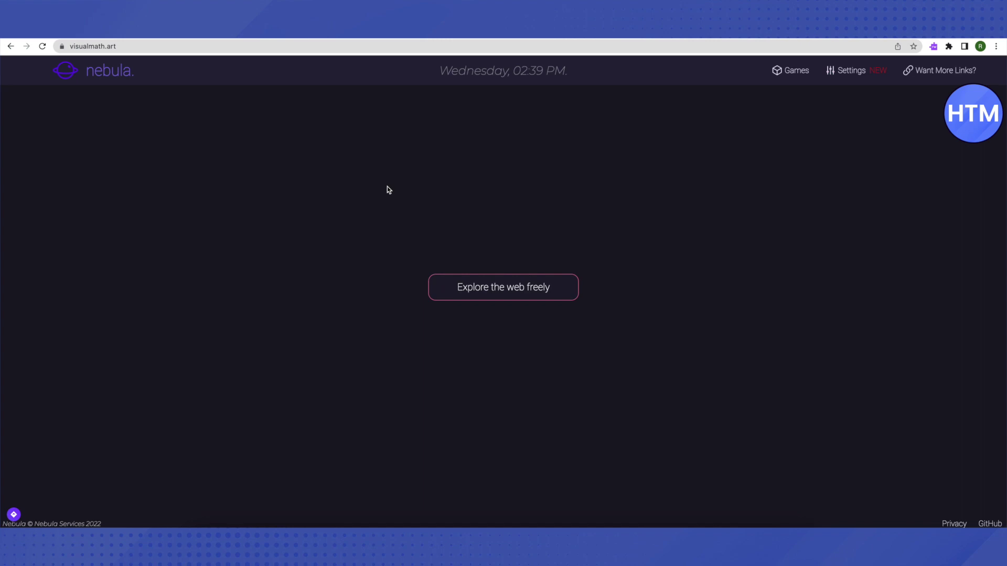
- Search for 'Discord' from Nebula's 'Explore the web freely' box
click(502, 290)
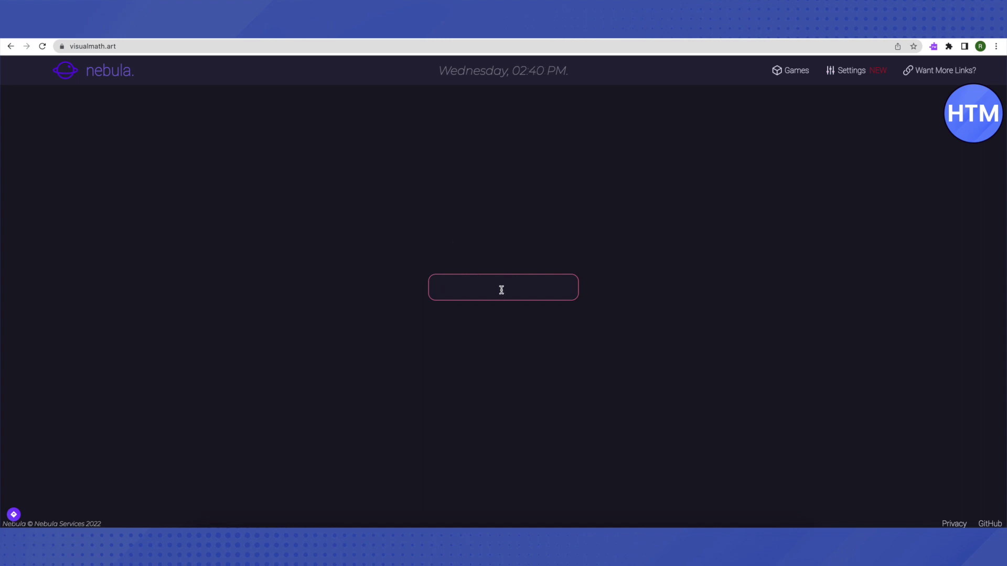
text(Discord)
key(Return)
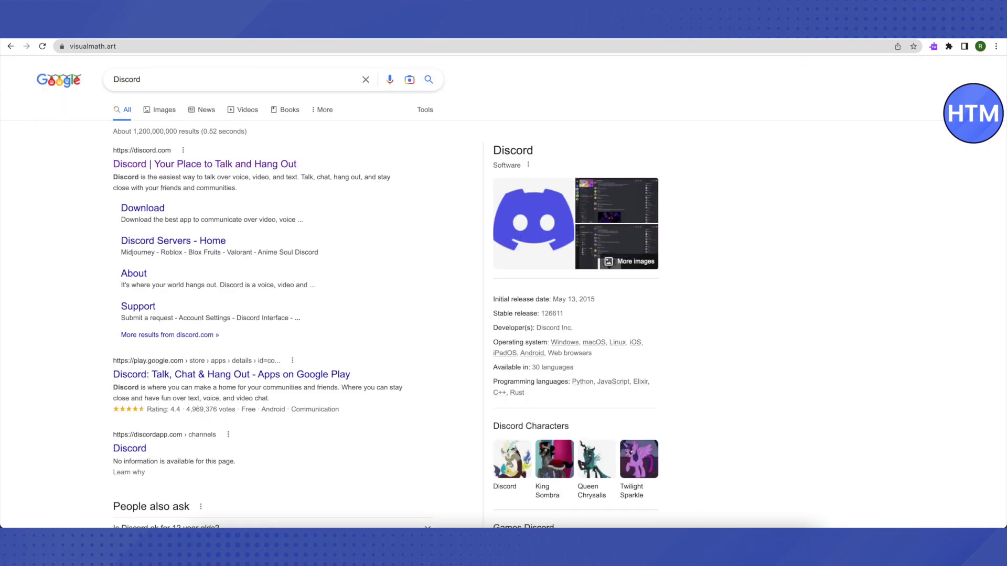
- Open the first result, 'Discord | Your Place to Talk and Hang Out'
right_click(233, 165)
click(279, 173)
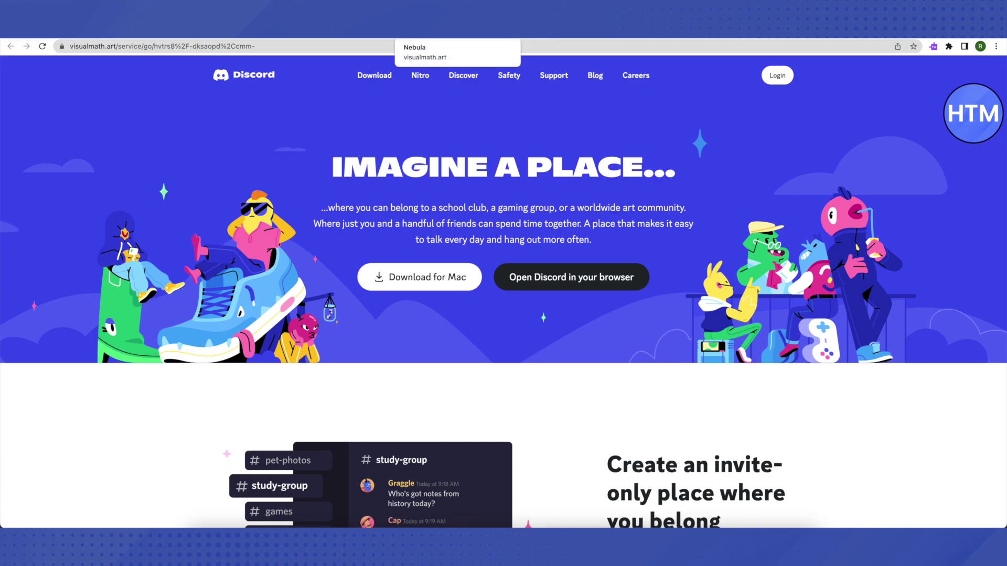
- Go back to the Discord Google results and highlight 'Discord' in the search box
key(alt+Left)
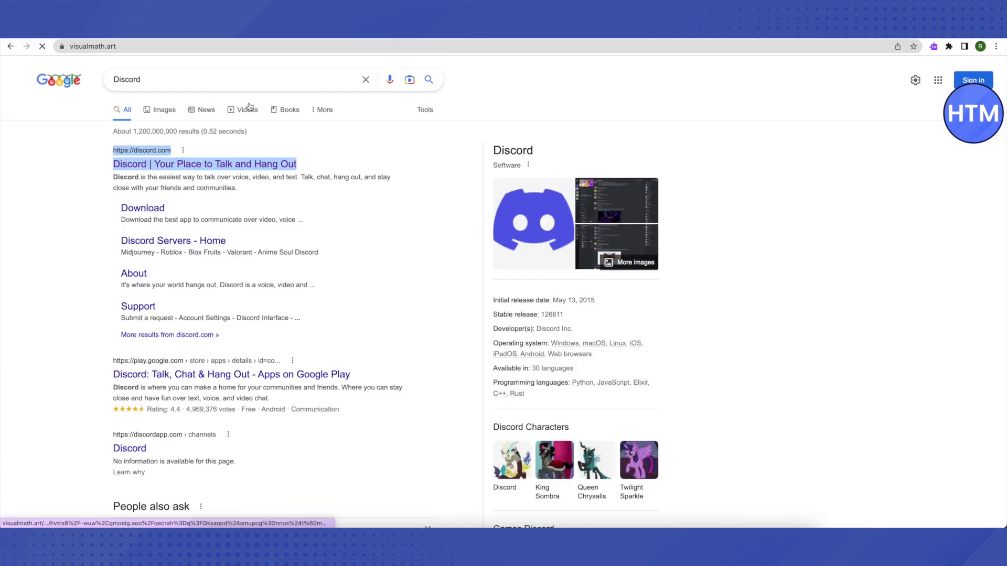
double_click(274, 79)
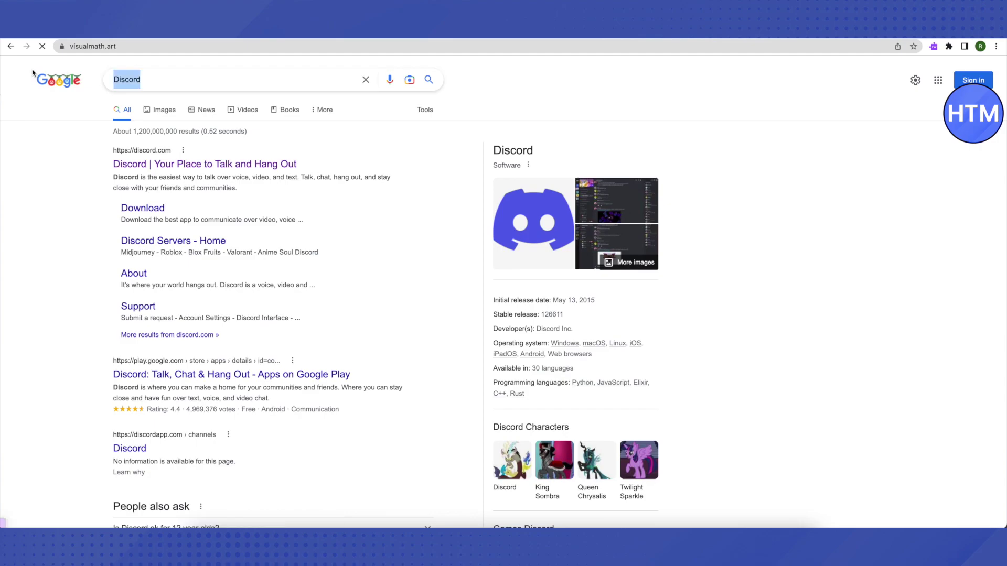